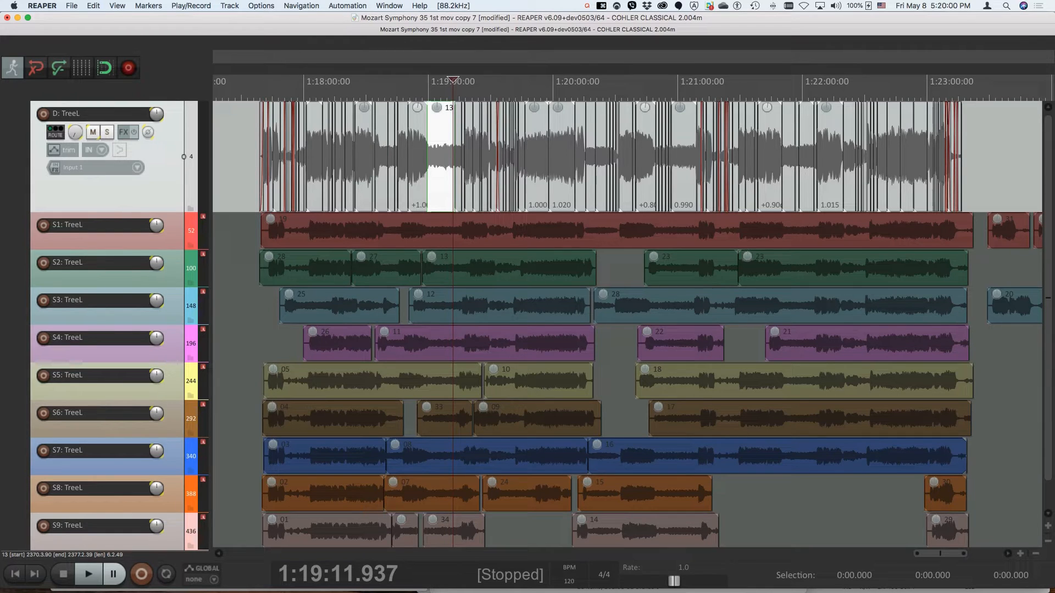
Select take 19 on the S1 folder track, then expand and collapse its child tracks to inspect them
click(500, 238)
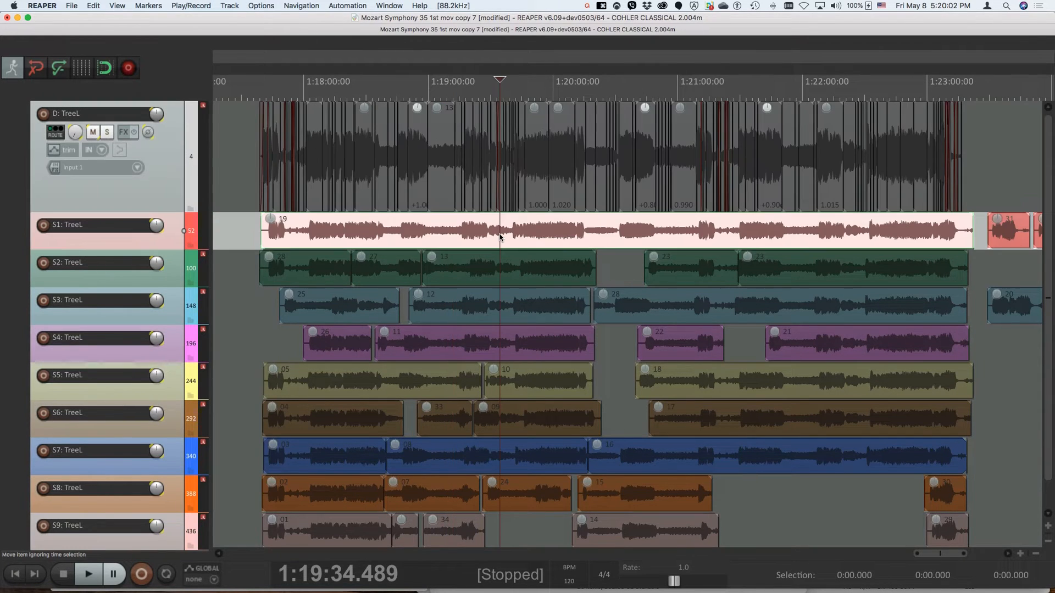
key(ctrl+alt+super+t)
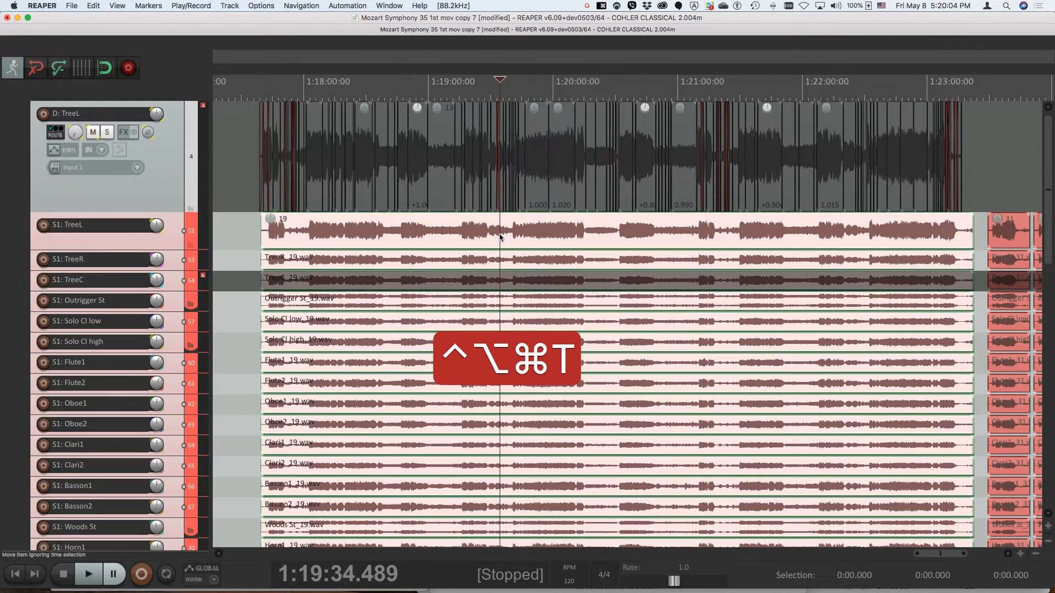
key(ctrl+alt+super+t)
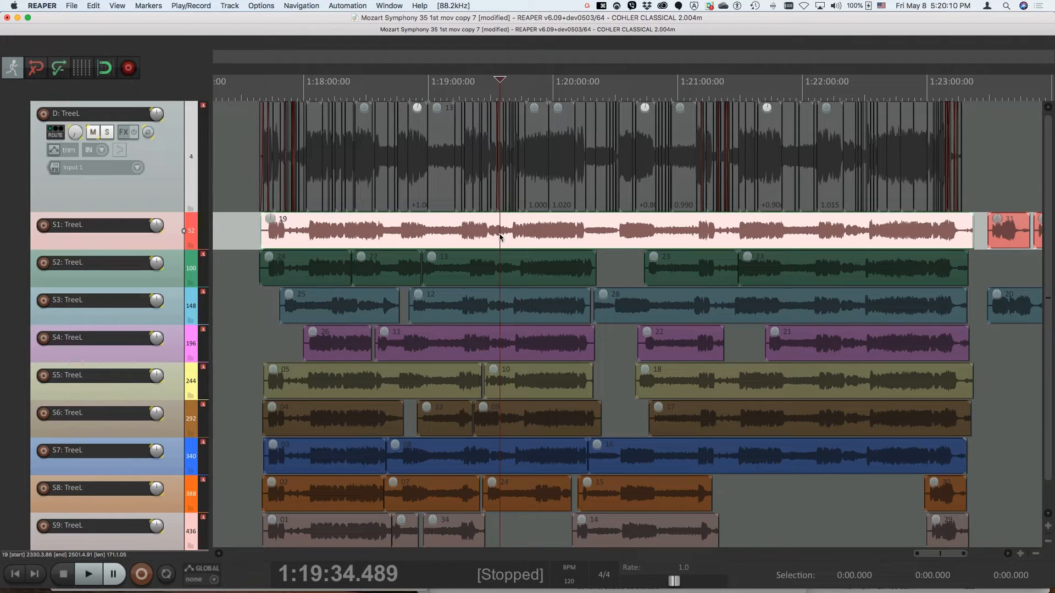
Play the edited D: TreeL track from about 1:19:11 to audition the passage and its edits
click(451, 148)
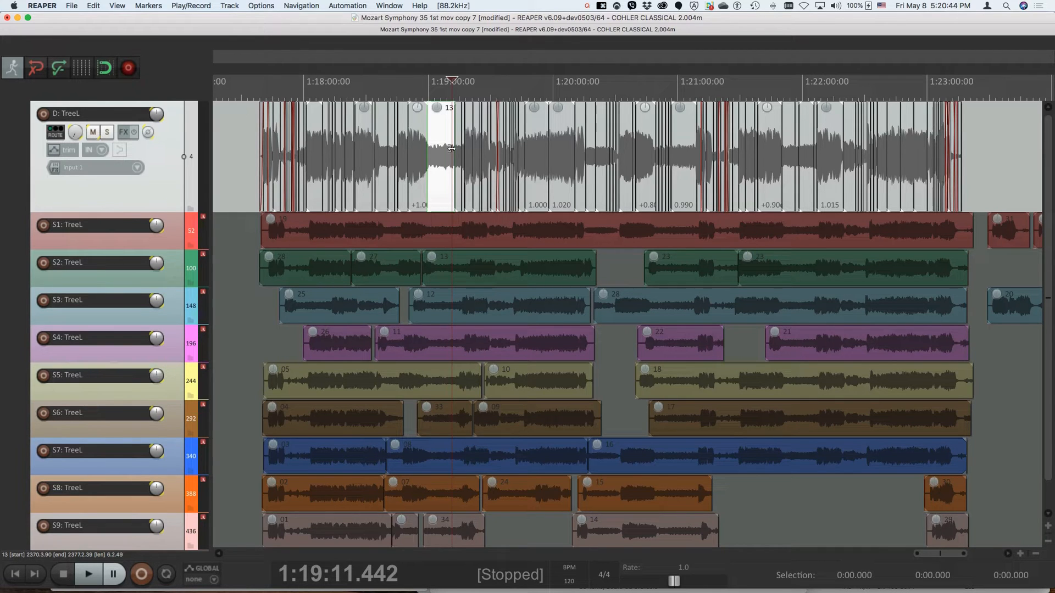
key(space)
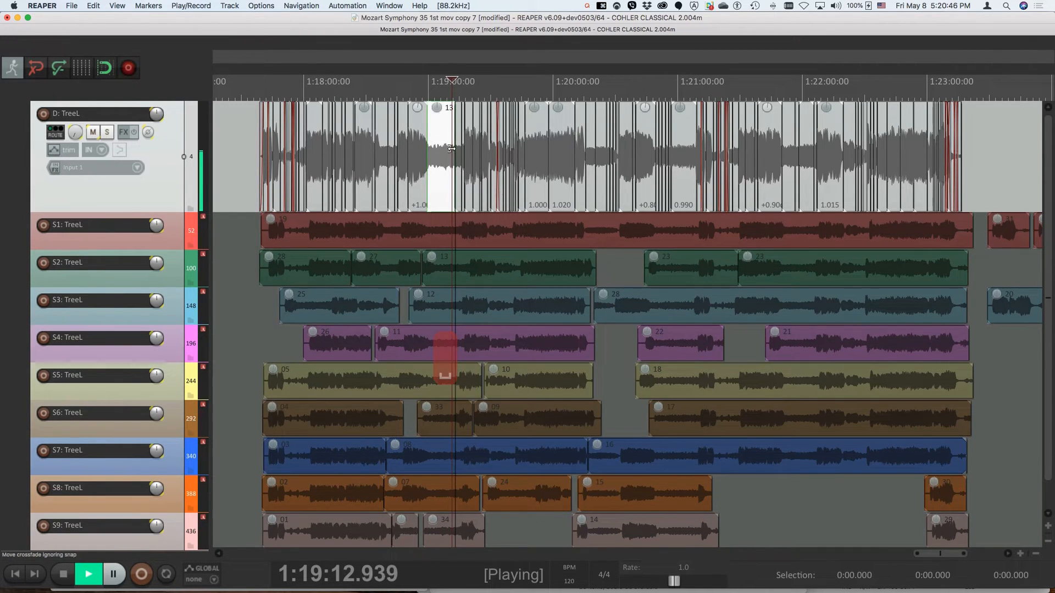
key(plus)
key(plus)
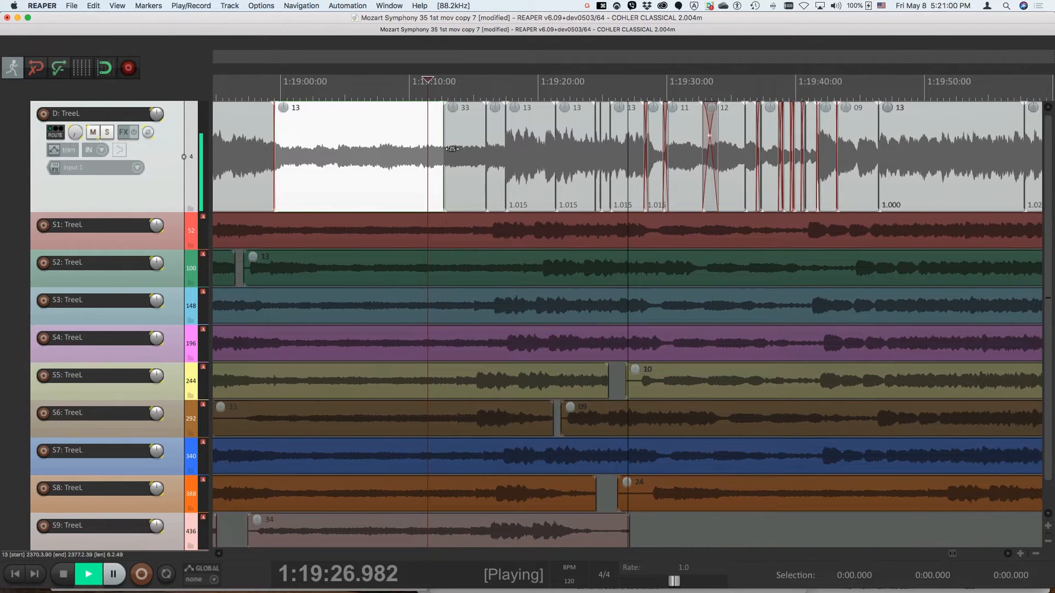
key(space)
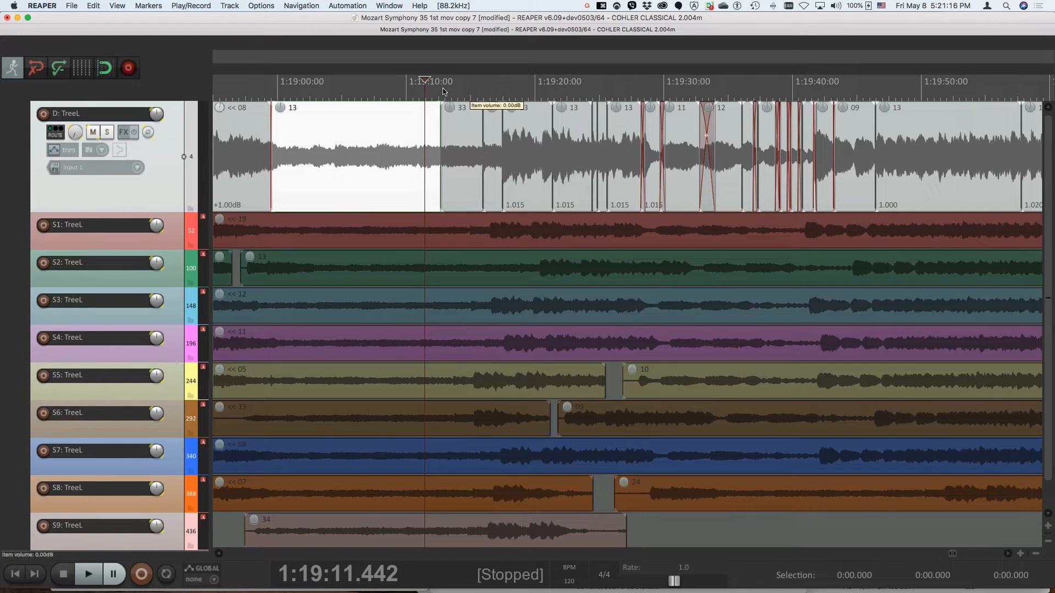
Set the destination IN marker at about 1:19:04 and the destination OUT marker at about 1:19:51 on the D: TreeL track
drag(435, 97, 810, 91)
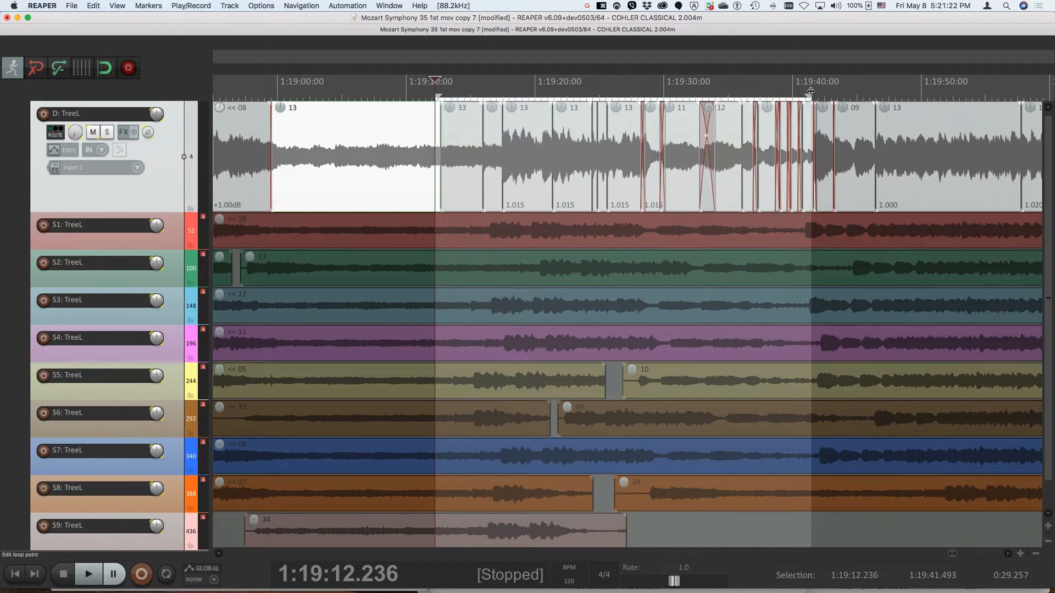
key(Escape)
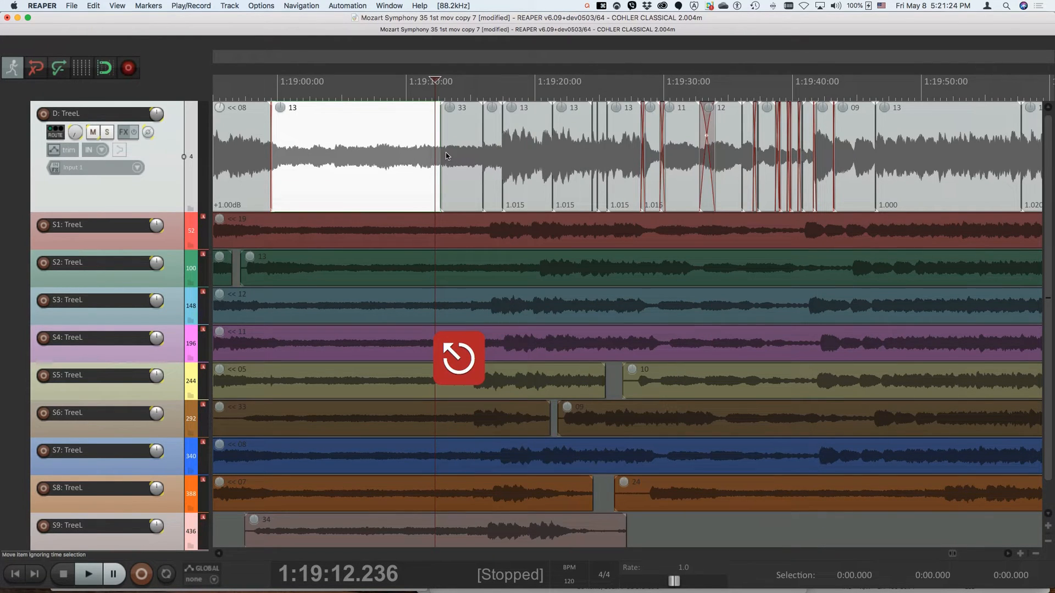
click(333, 157)
key(bracketleft)
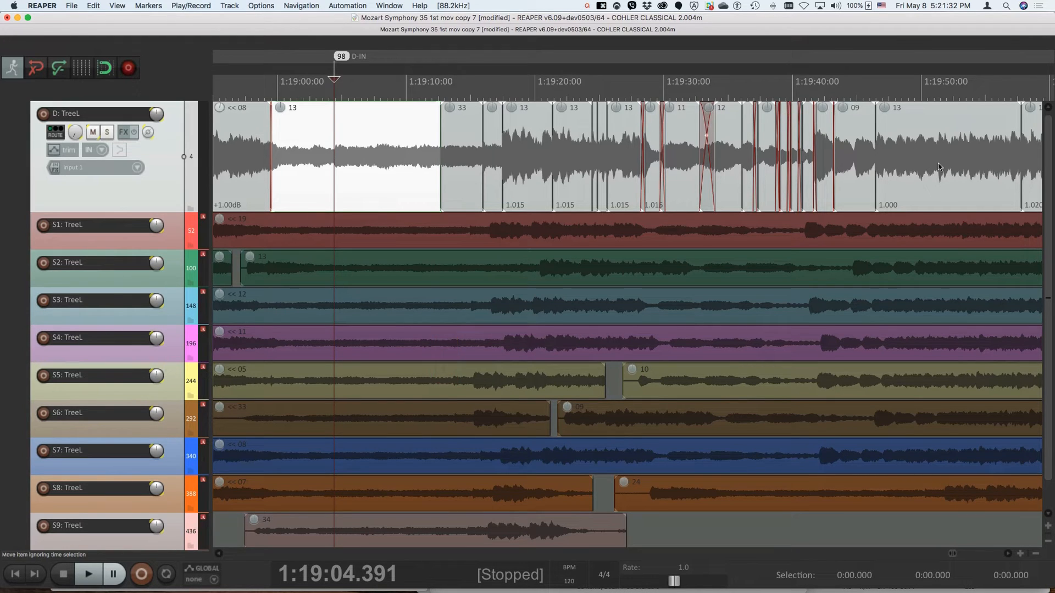
click(938, 147)
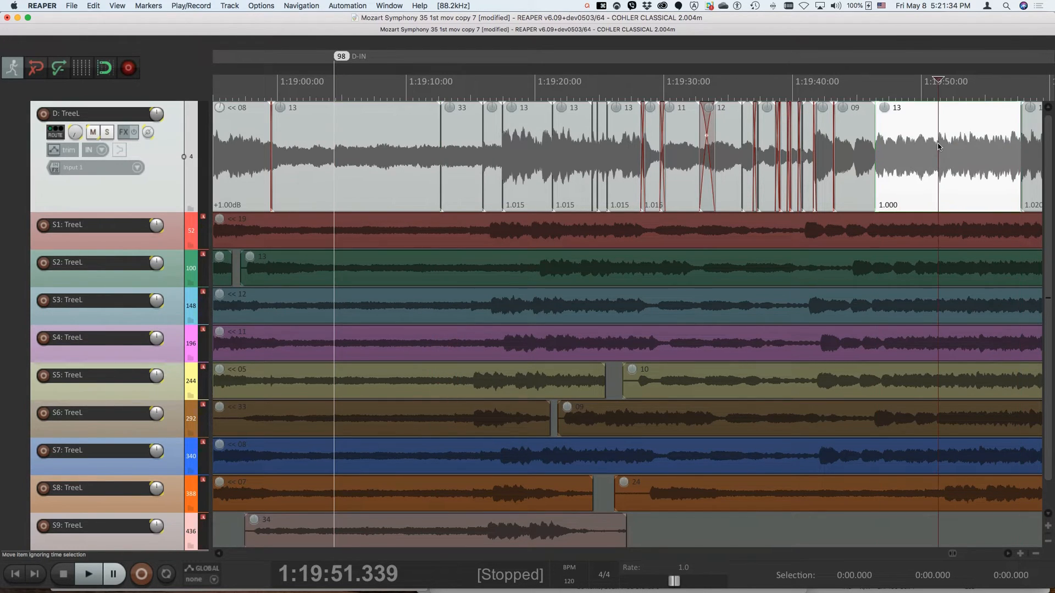
key(bracketright)
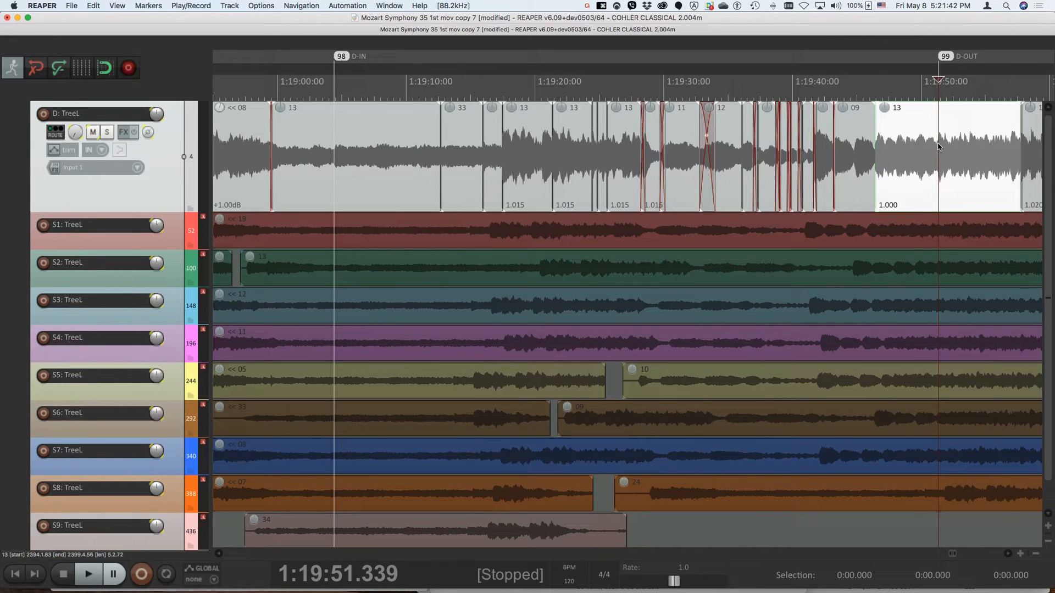
Consolidate the marked range of the selected tracks to 24-bit WAV at 88200 Hz in the Audio Files folder, and audition the result
click(72, 6)
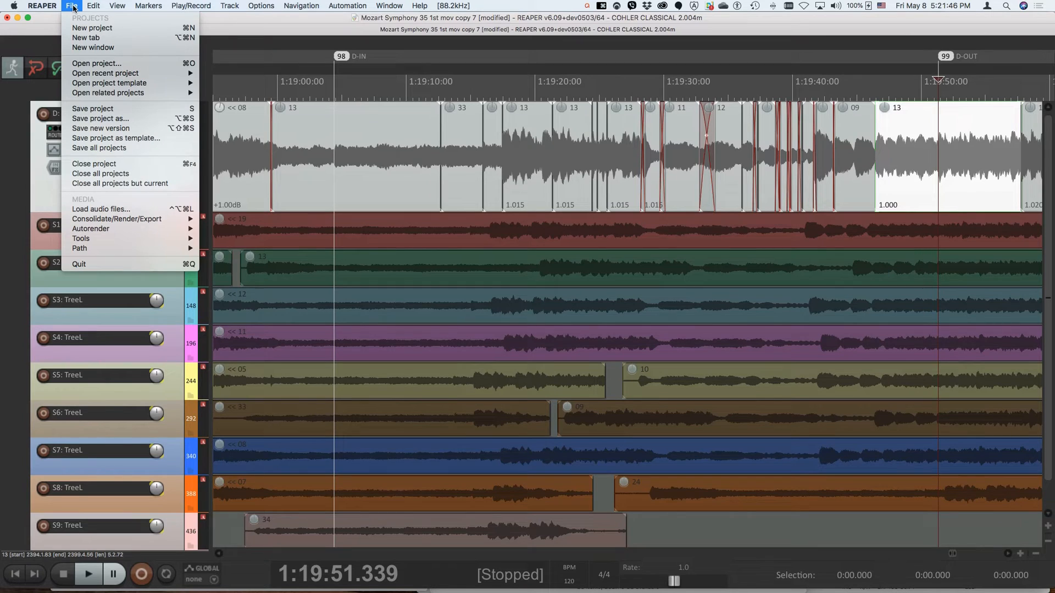
mouse_move(129, 220)
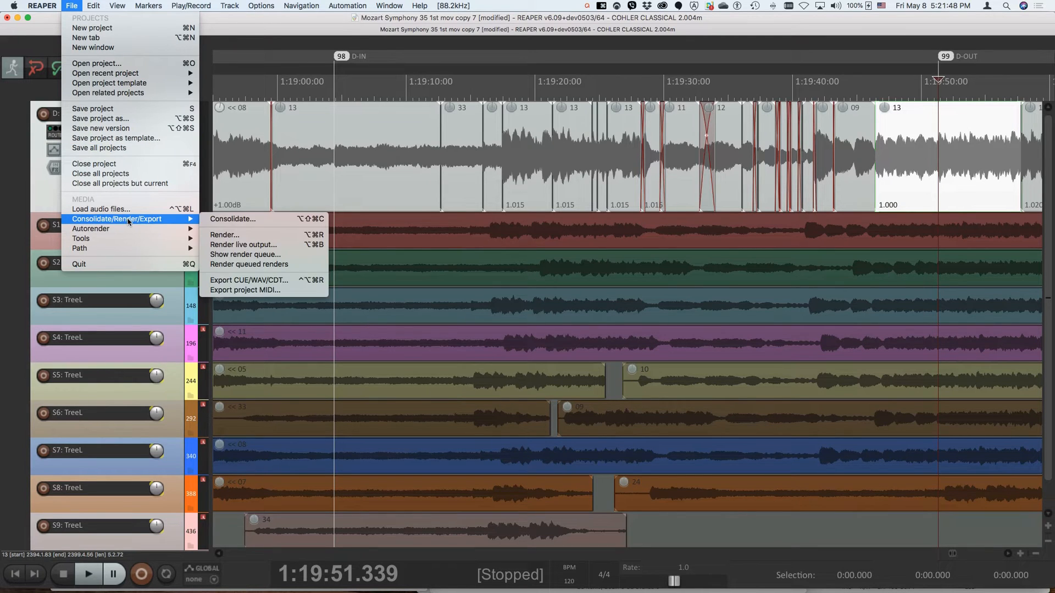
click(212, 222)
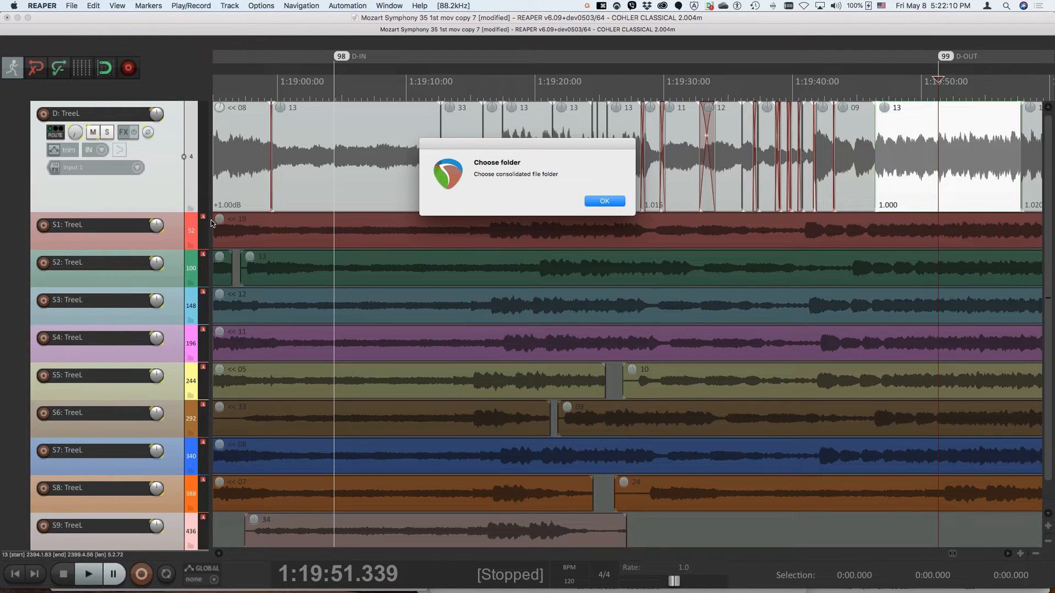
key(Return)
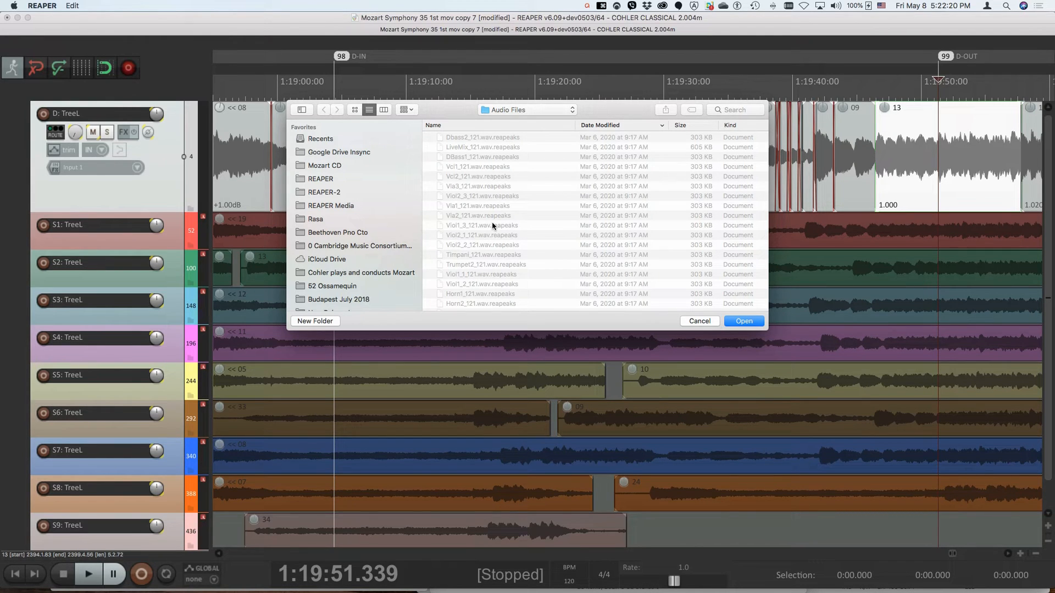
click(743, 321)
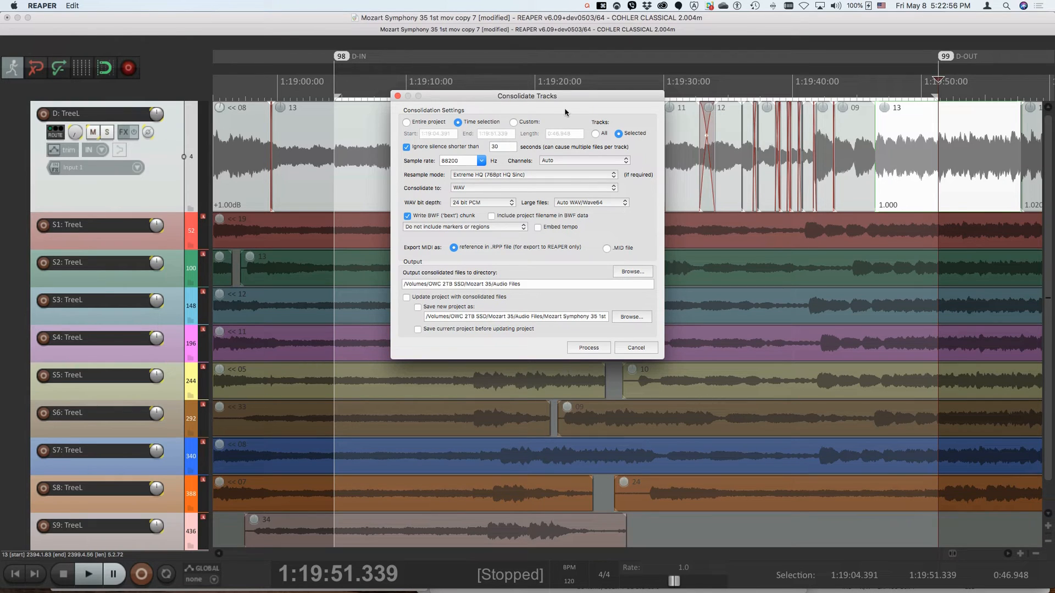
click(592, 349)
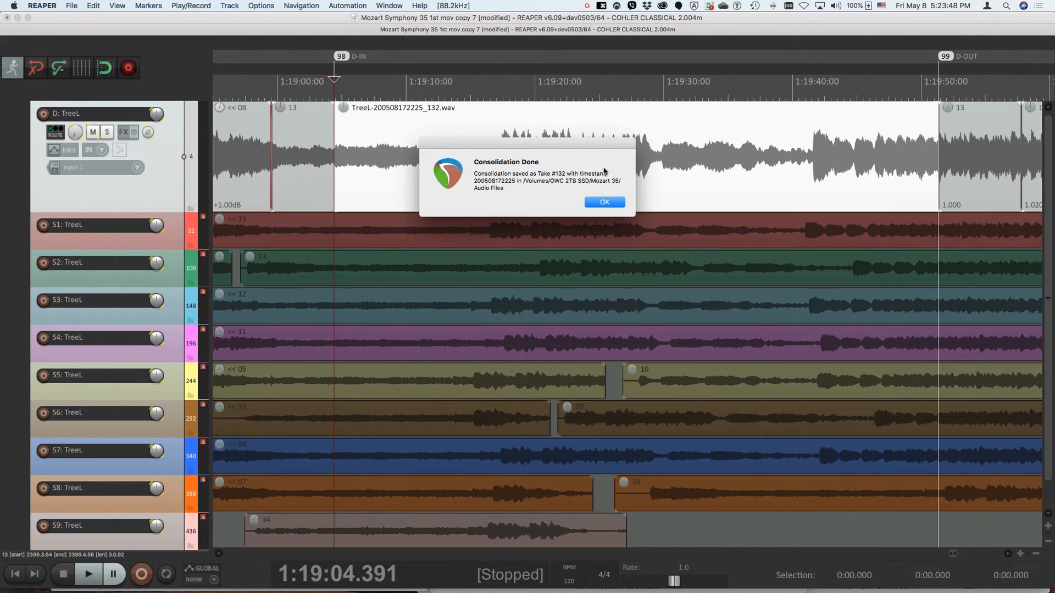
click(604, 203)
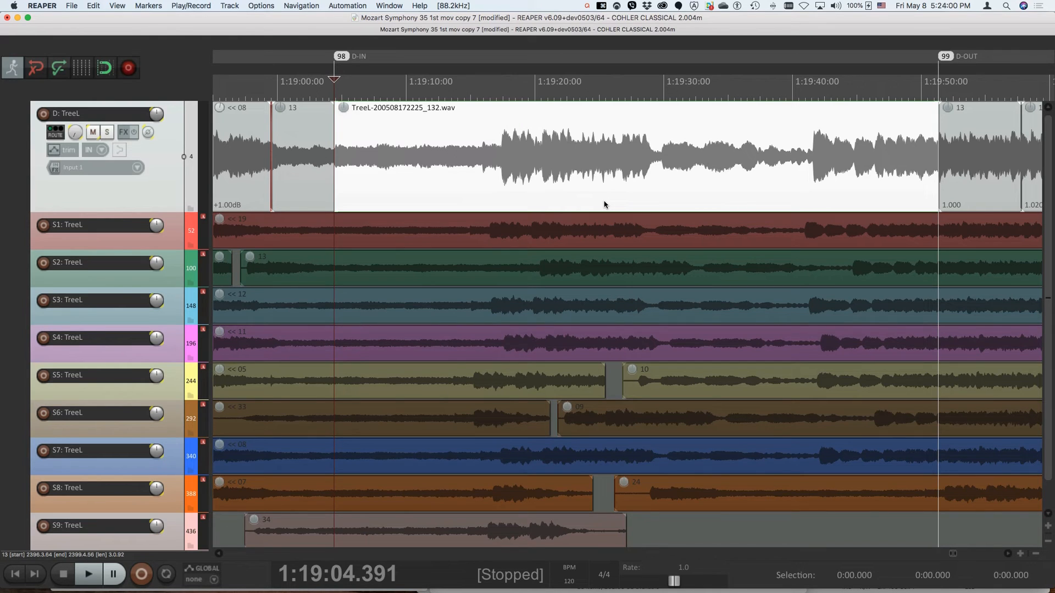
key(space)
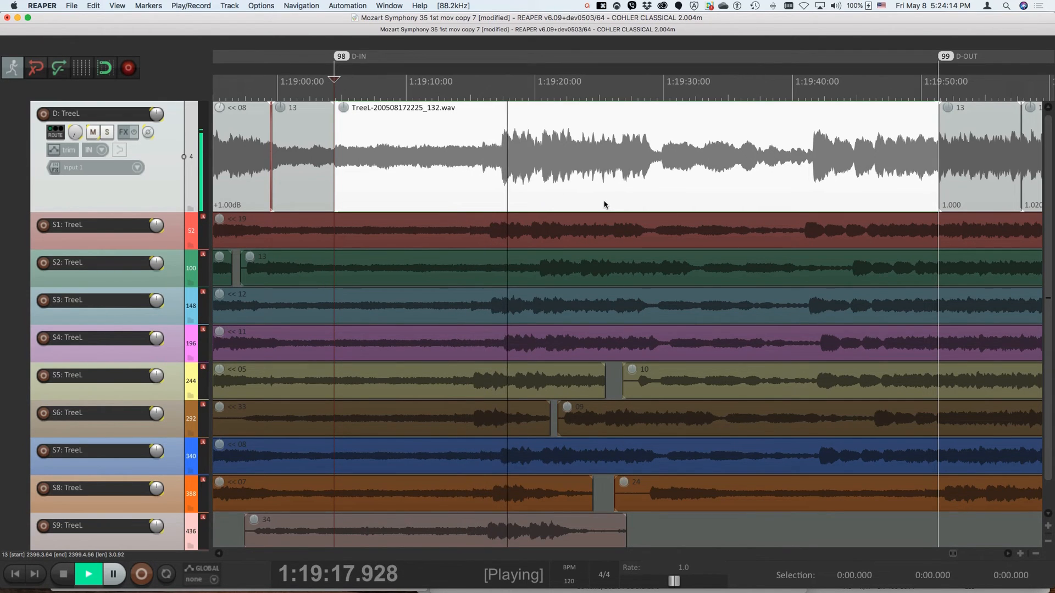
key(space)
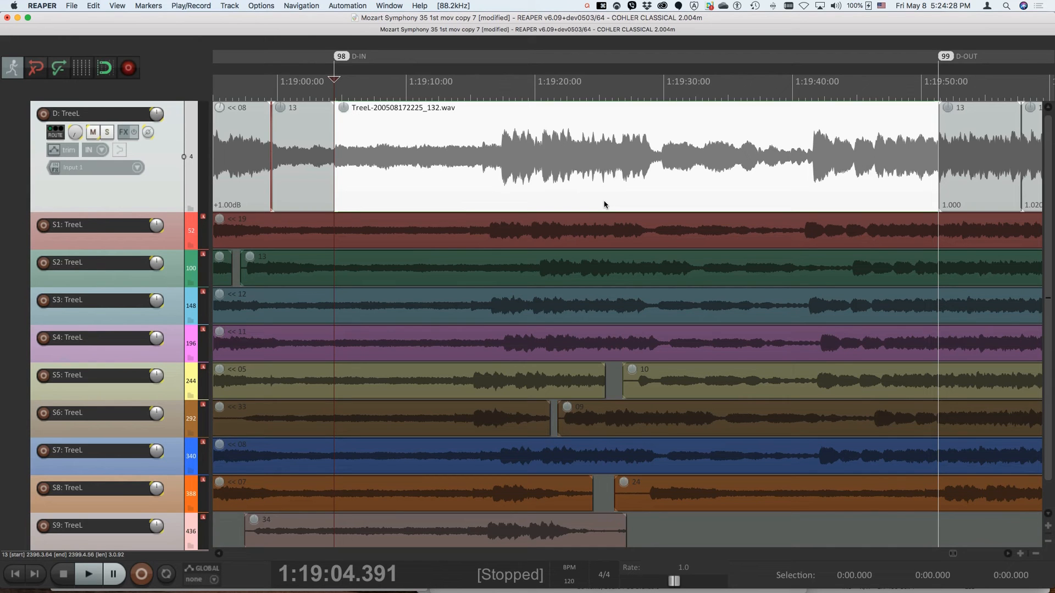
Place the edit cursor on the S3 track at about 1:24:25, past take 20, and try to load audio files there
scroll(604, 204, down, 5)
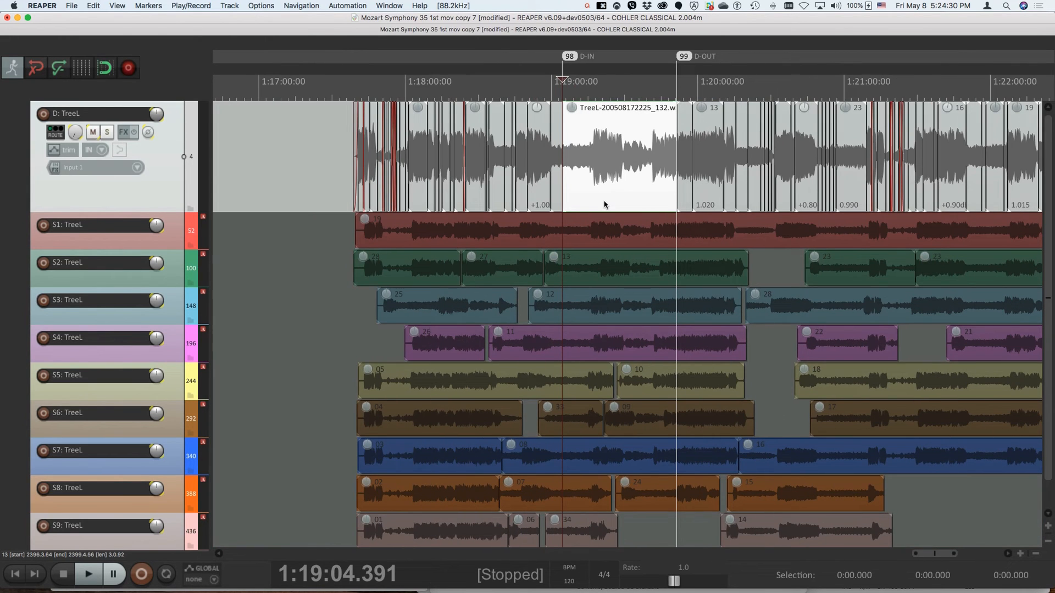
scroll(604, 204, right, 10)
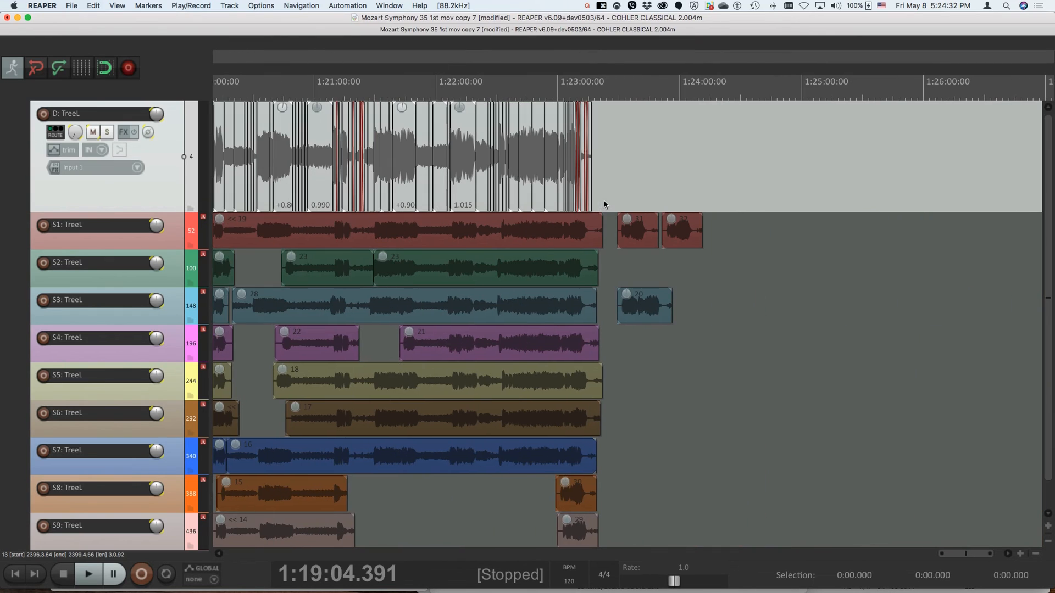
click(730, 297)
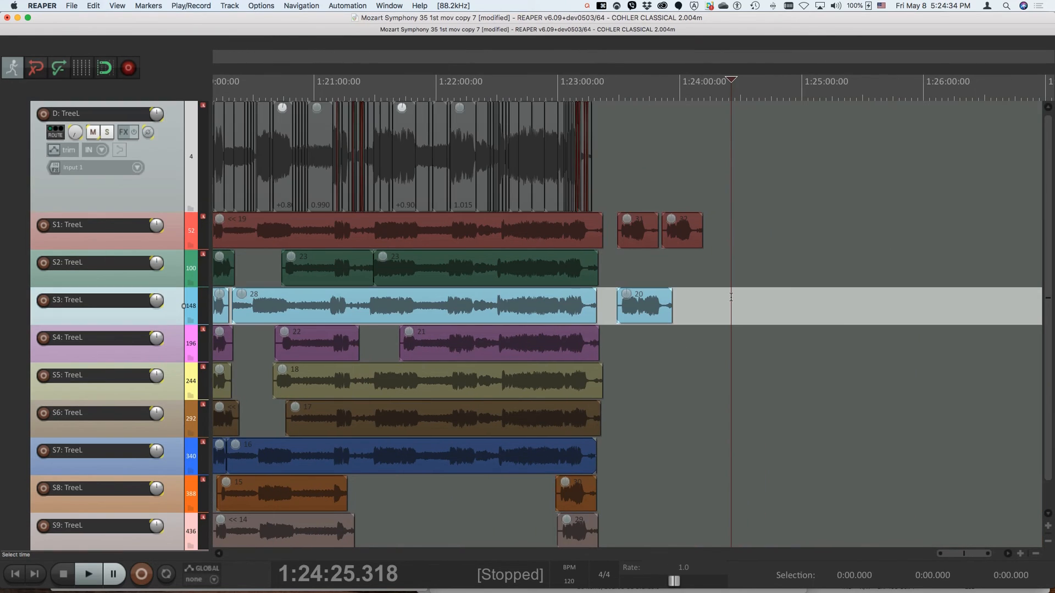
click(75, 6)
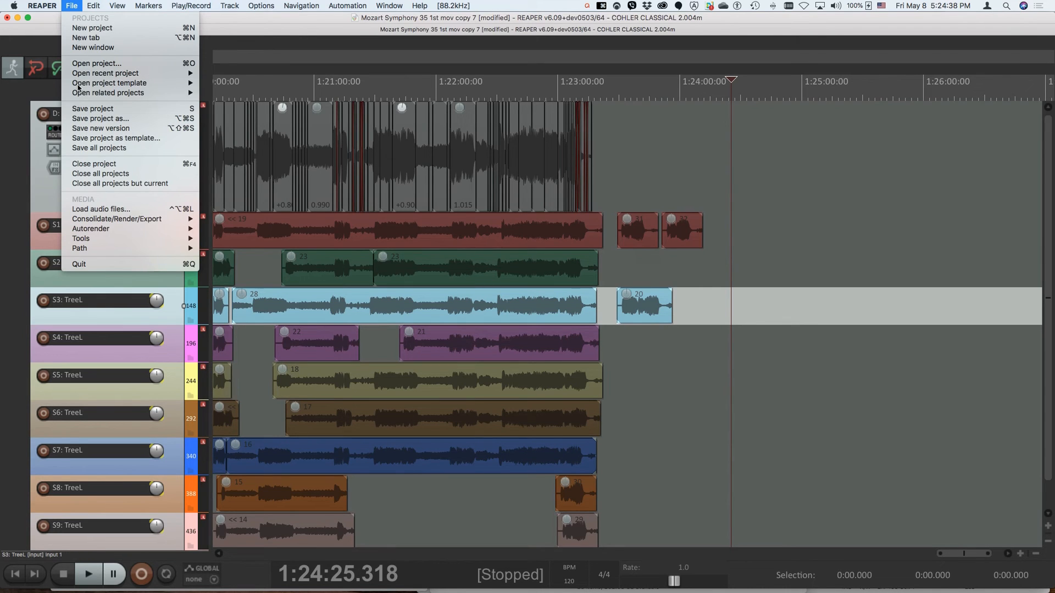
click(95, 210)
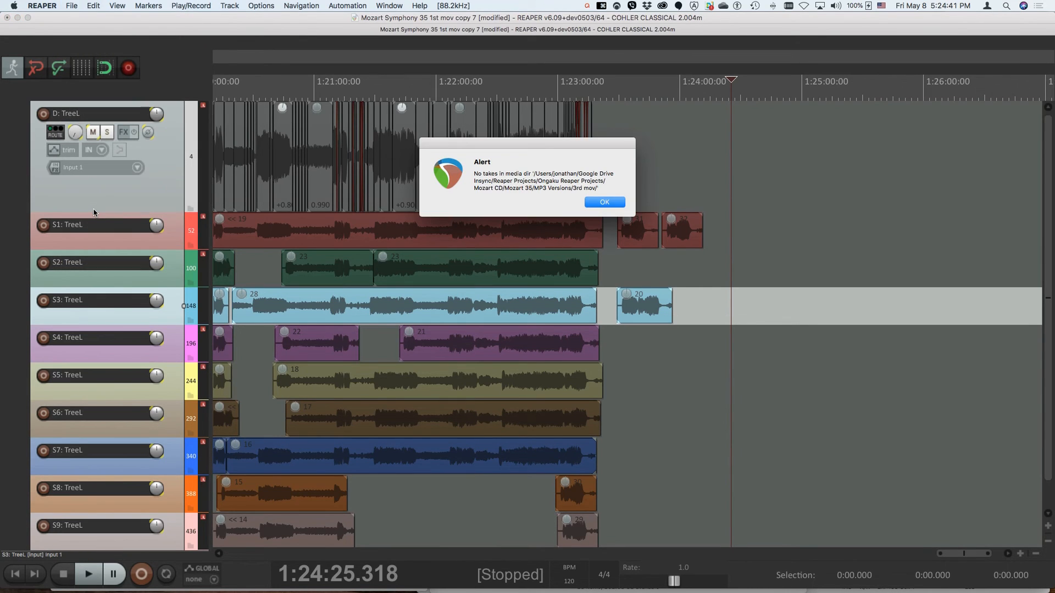
click(603, 204)
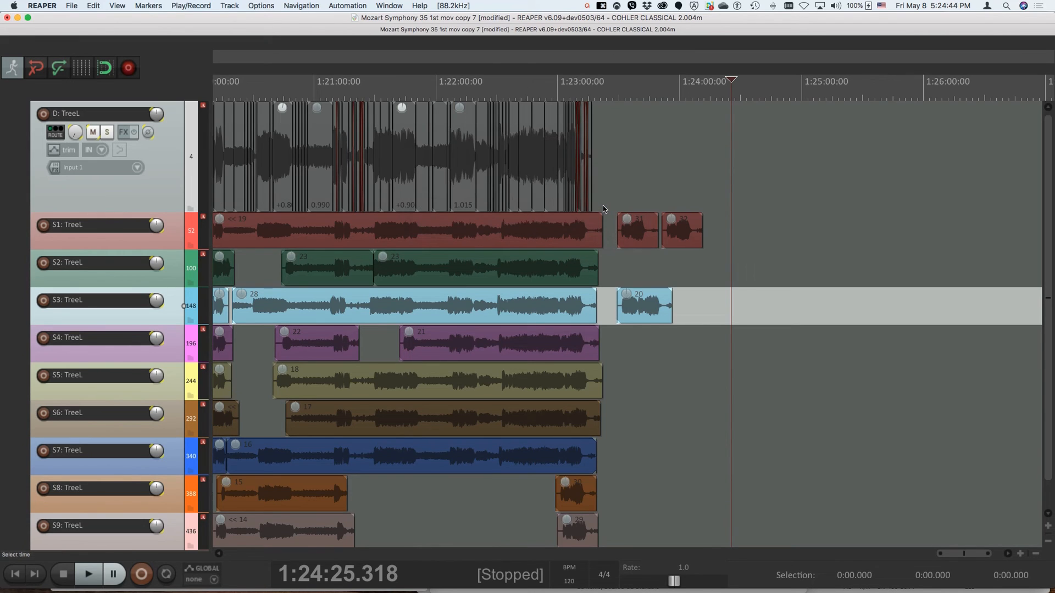
Set the project's take media directory to the Audio Files folder with wav as the file extension
key(ctrl+alt+super+period)
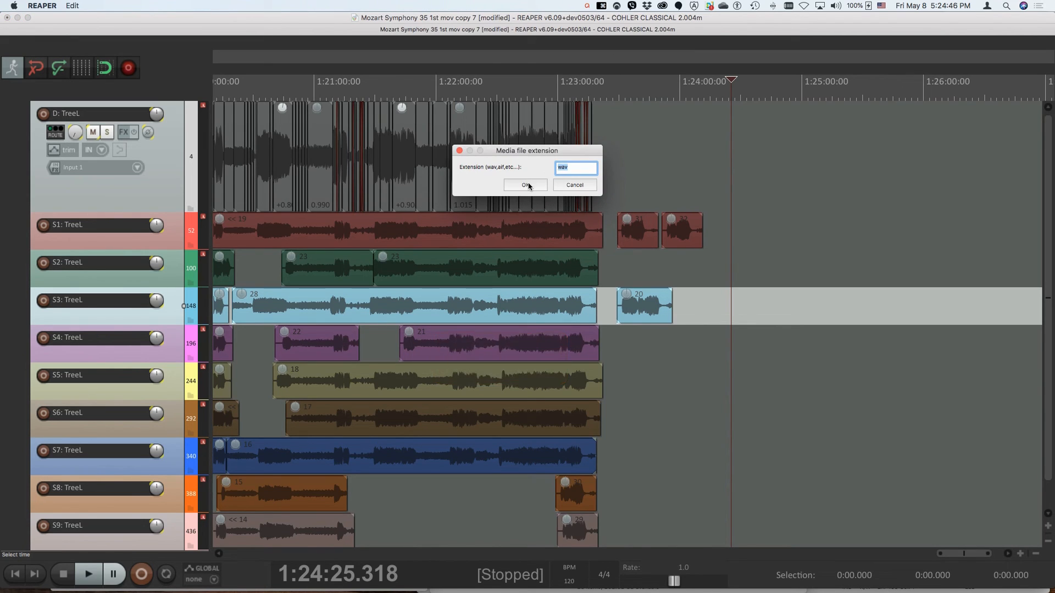
click(528, 186)
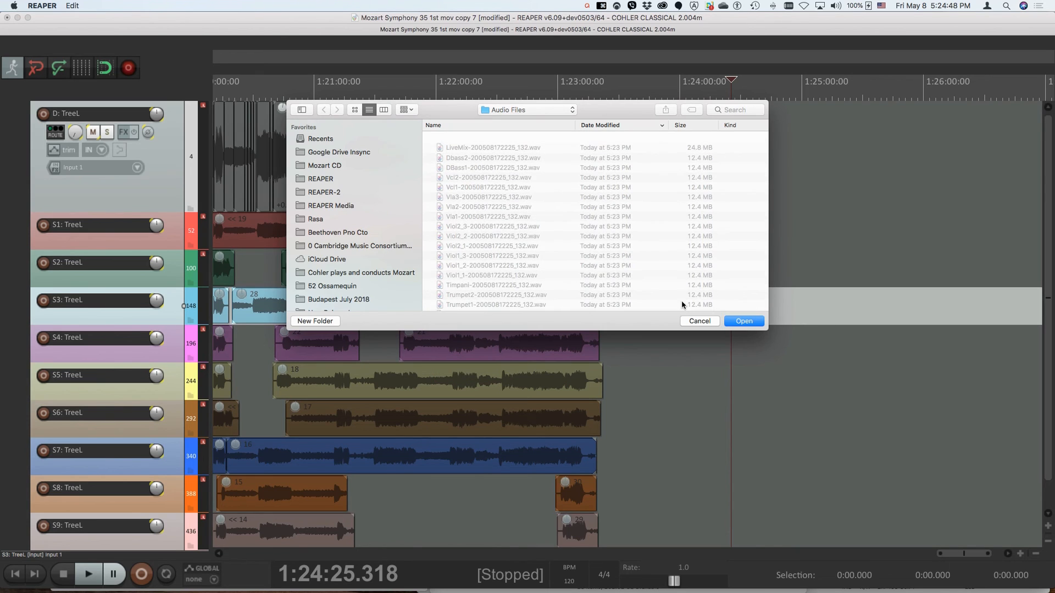
click(552, 112)
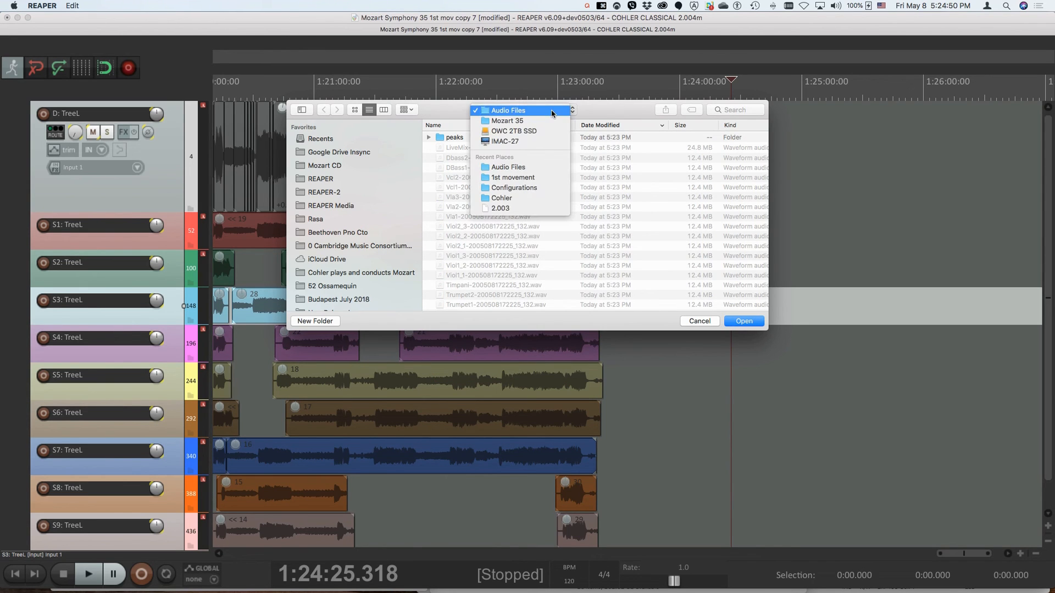
click(554, 111)
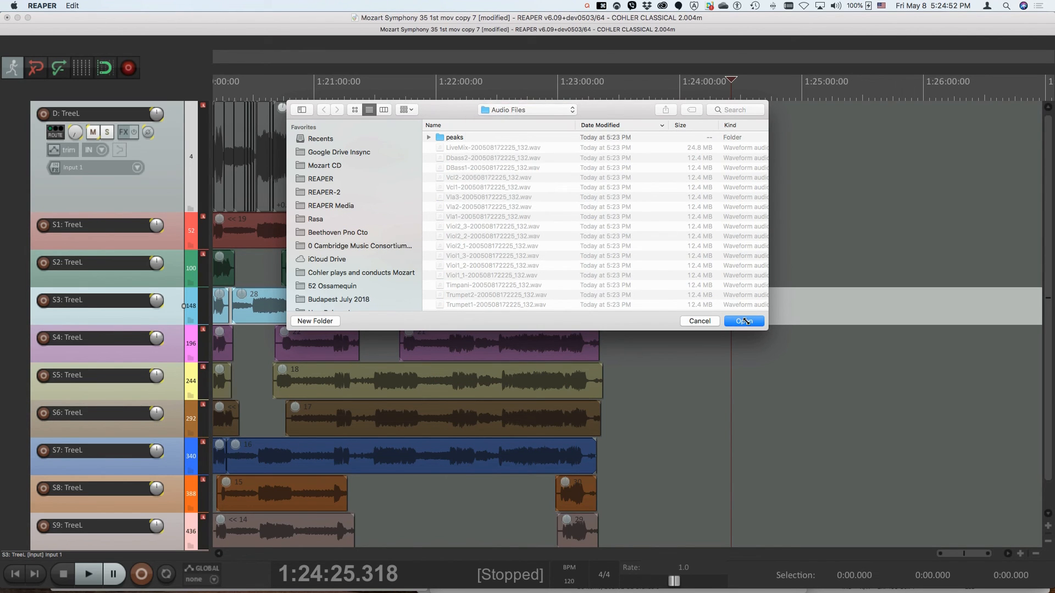
click(745, 322)
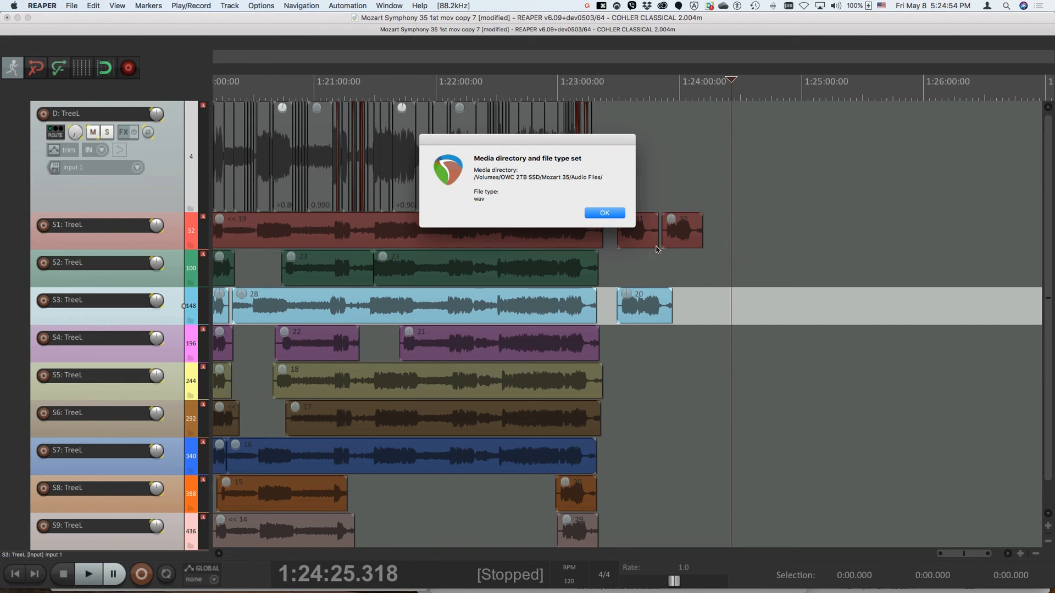
click(611, 214)
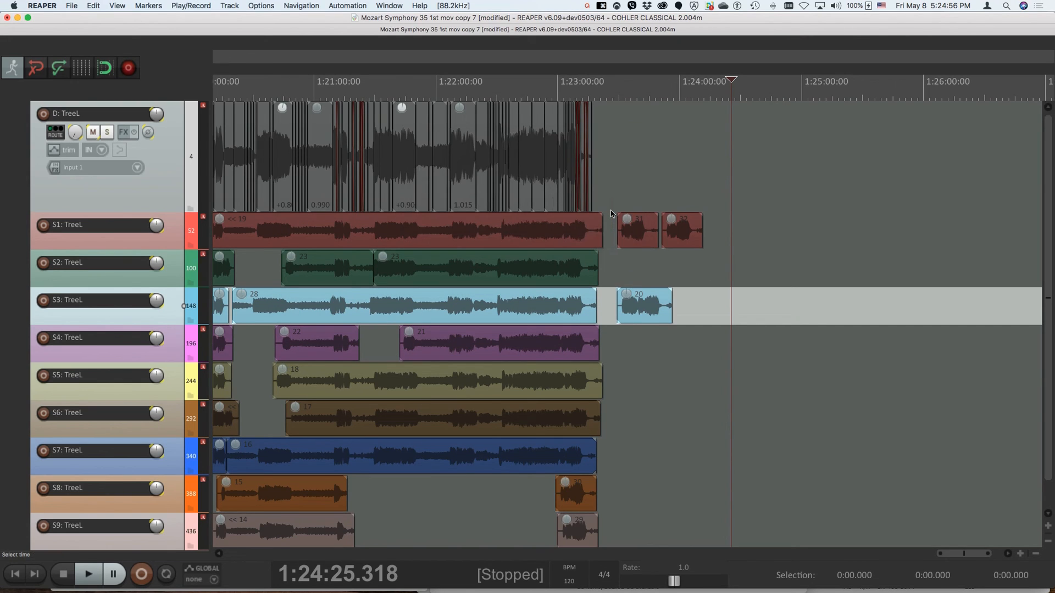
Load take 132 at the edit cursor on the S3 tracks, using 132 as both starting and ending take number
key(ctrl+alt+super+l)
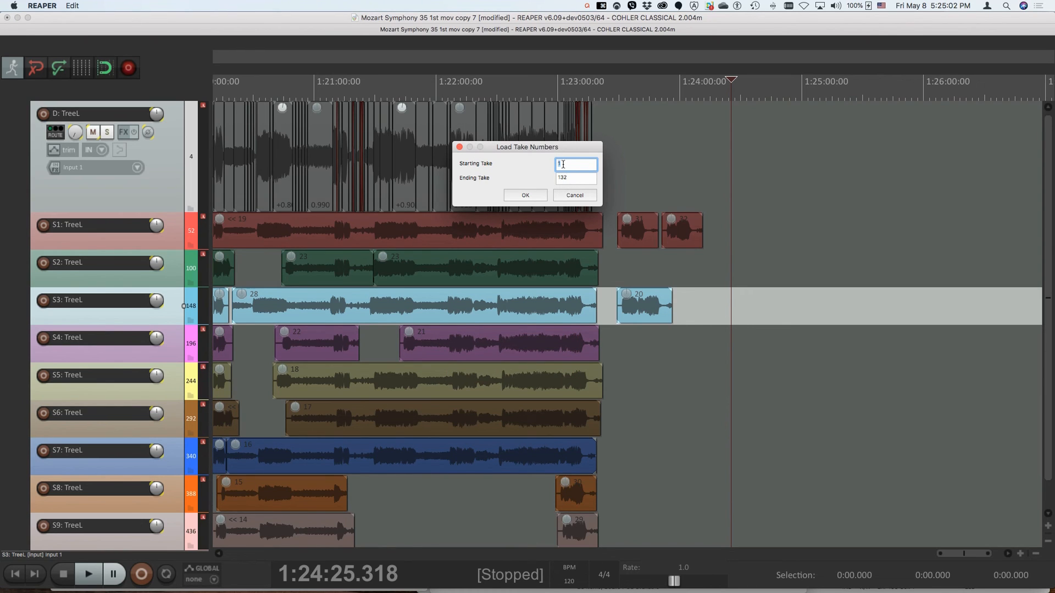
text(132)
key(BackSpace)
key(BackSpace)
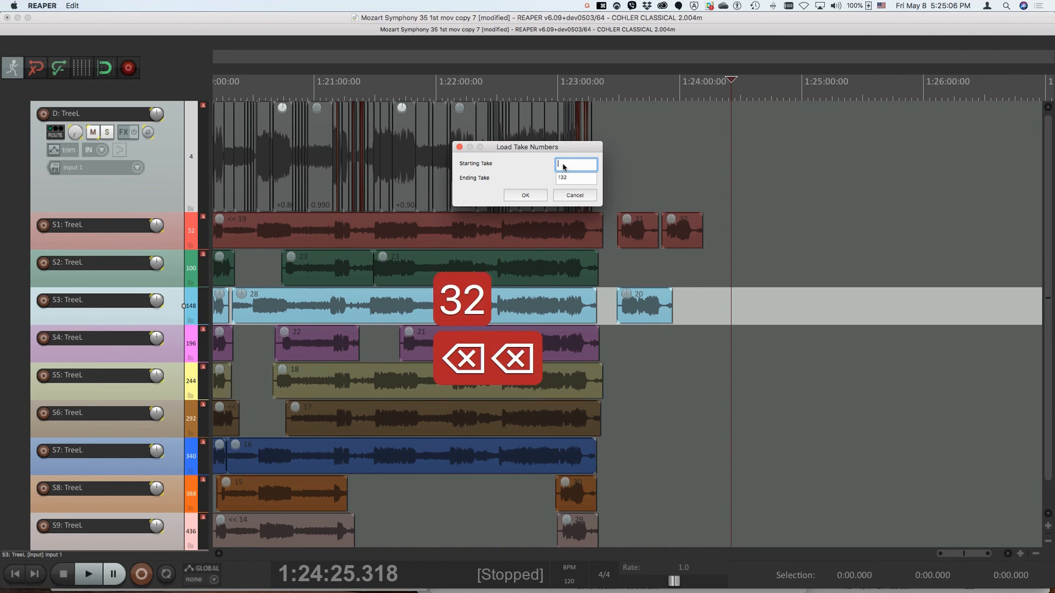
text(132)
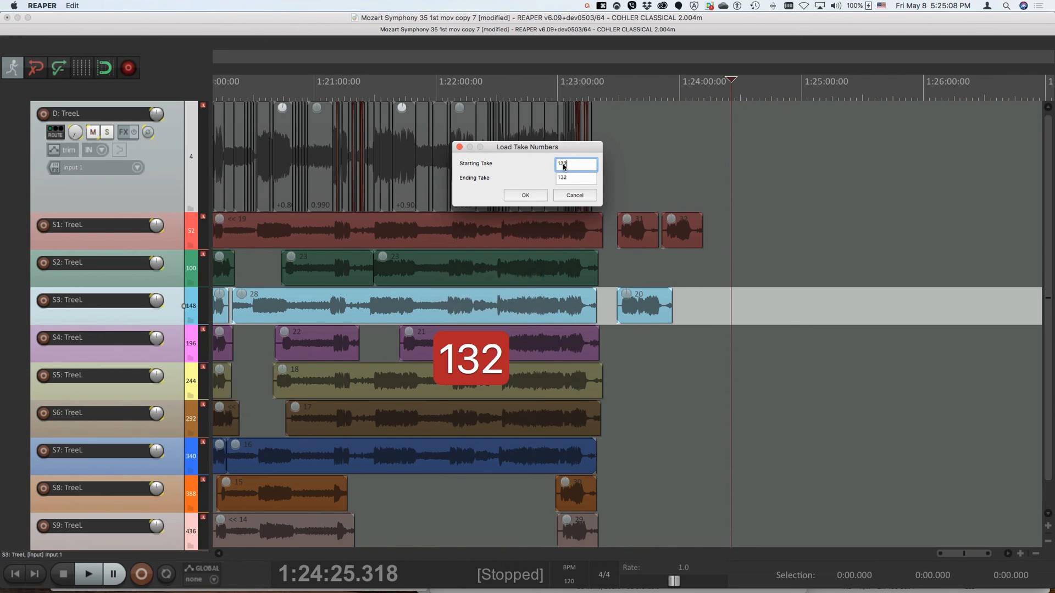
key(Return)
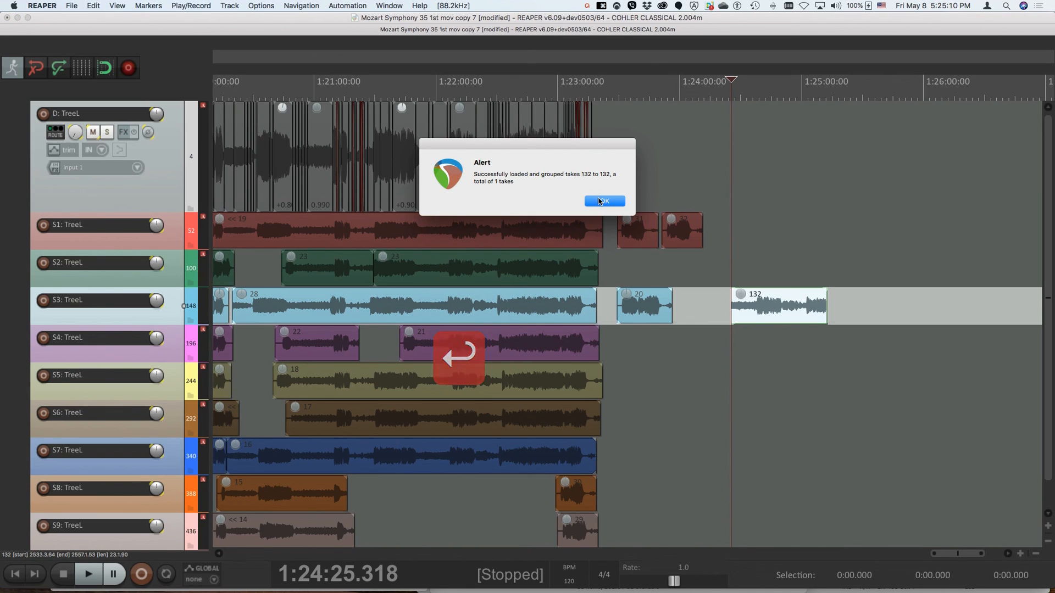
click(604, 201)
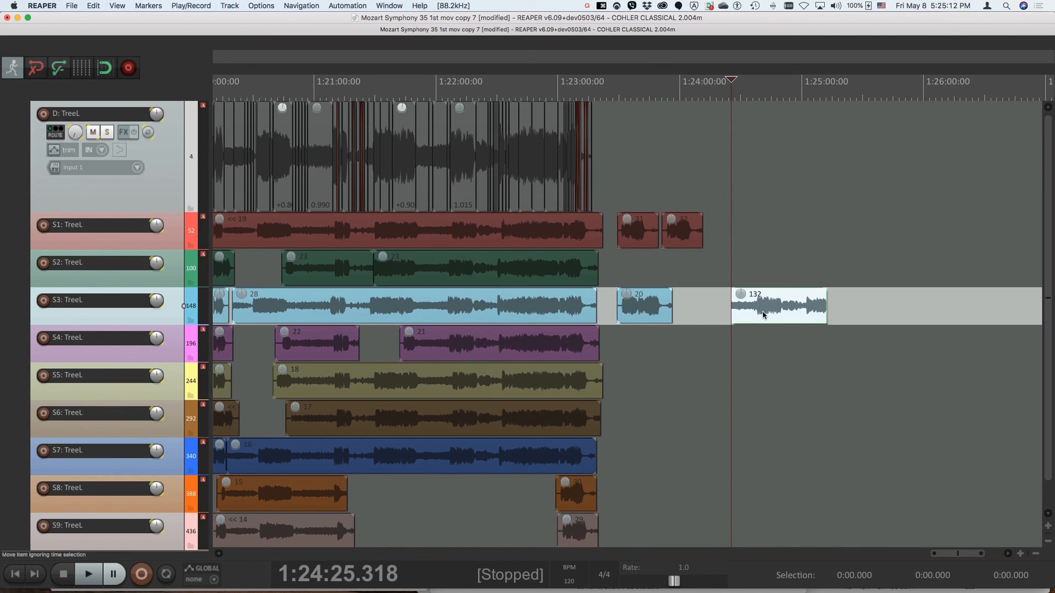